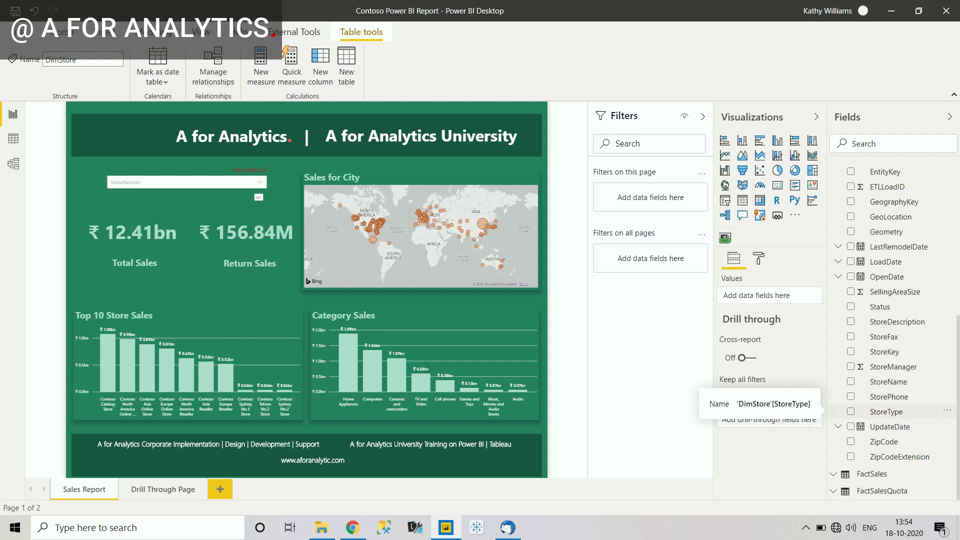
- Add the StoreName field as a report-level filter on all pages, left at All
{"action": "scroll", "coordinate": [895, 360], "scroll_direction": "up", "scroll_amount": 5}
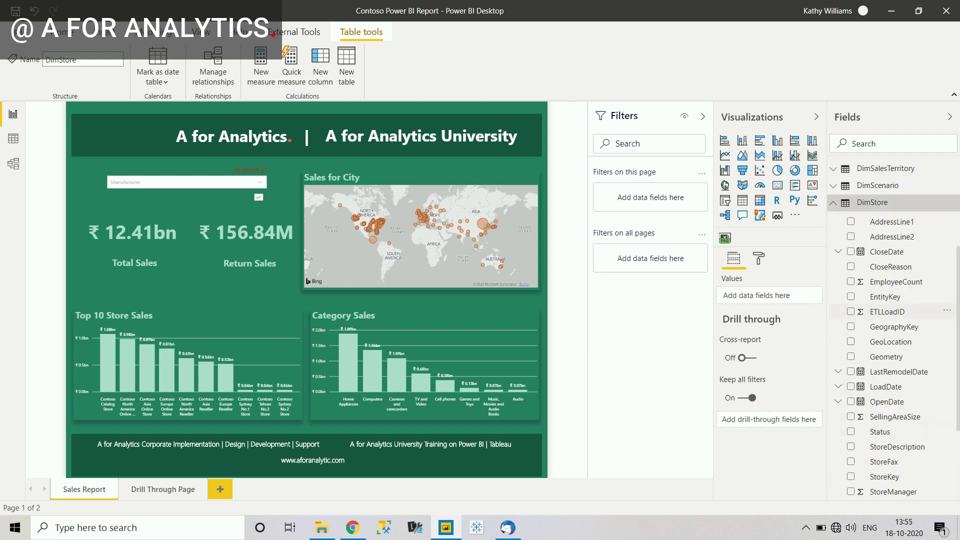
{"action": "scroll", "coordinate": [895, 351], "scroll_direction": "down", "scroll_amount": 5}
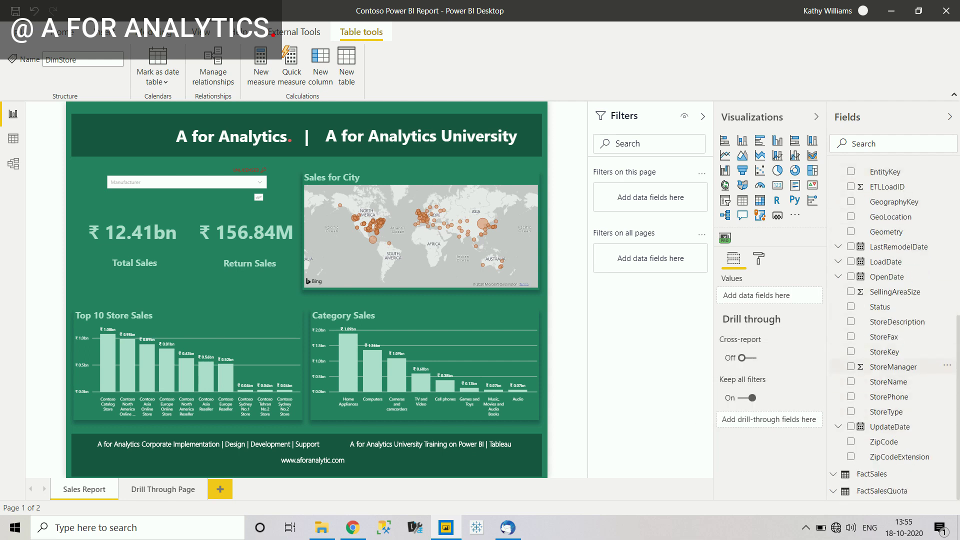
{"action": "right_click", "coordinate": [890, 382]}
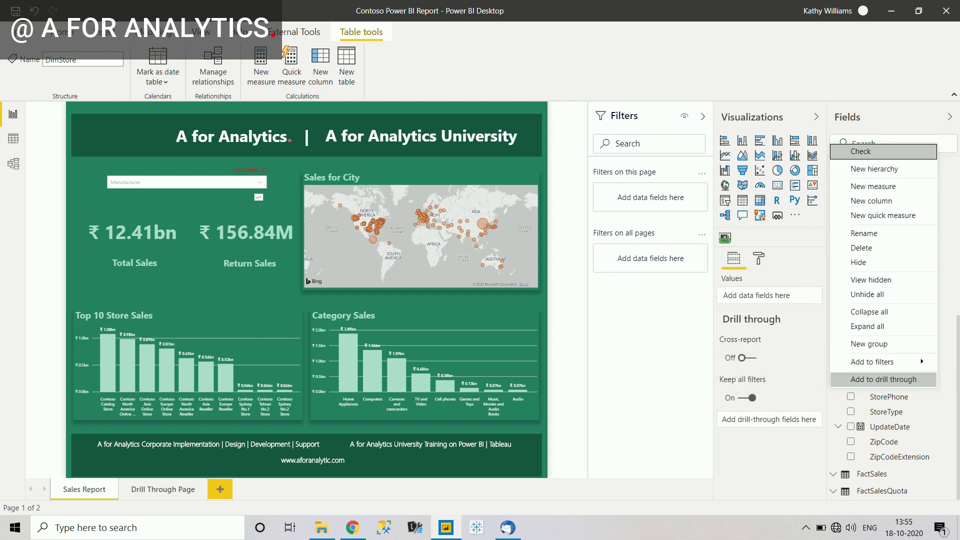
{"action": "mouse_move", "coordinate": [873, 361]}
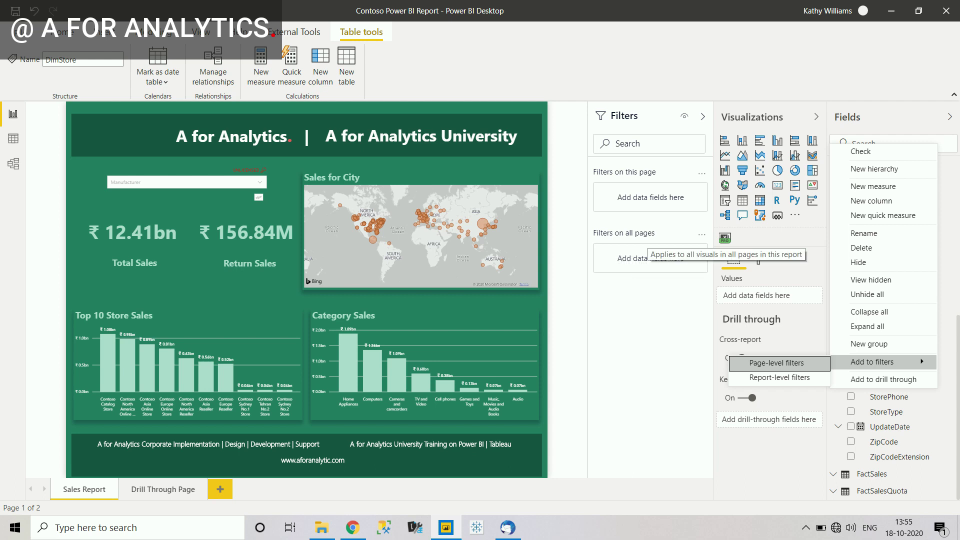
{"action": "left_click", "coordinate": [779, 377]}
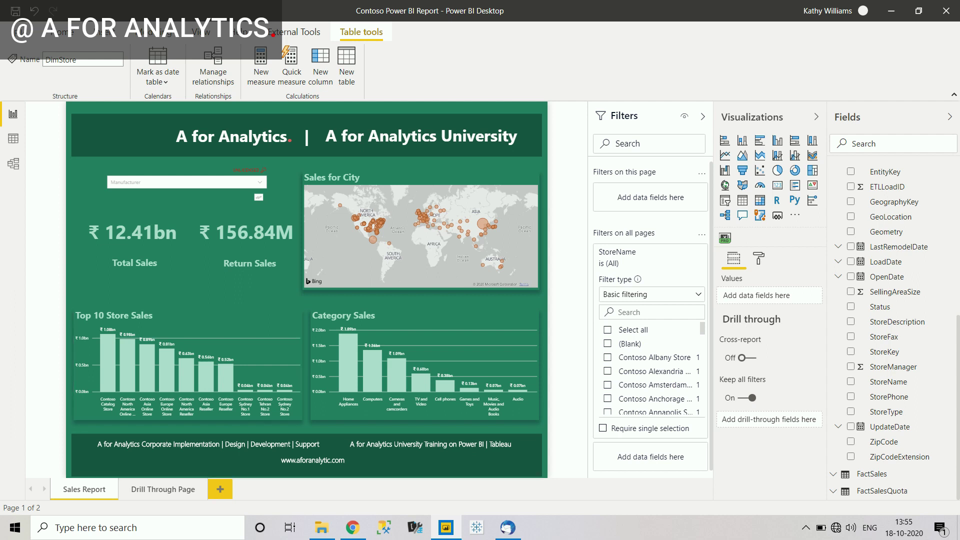
{"action": "left_click", "coordinate": [220, 488]}
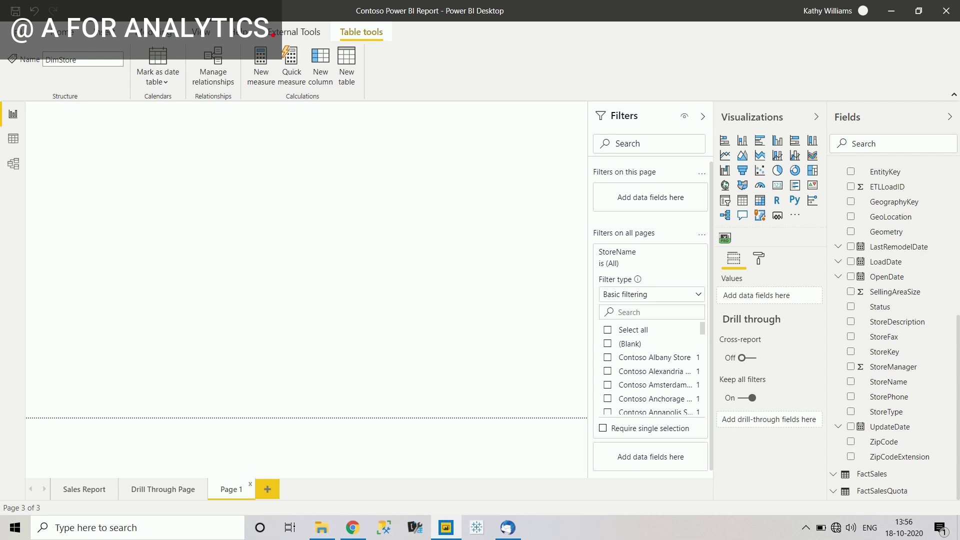
{"action": "key", "text": "Delete"}
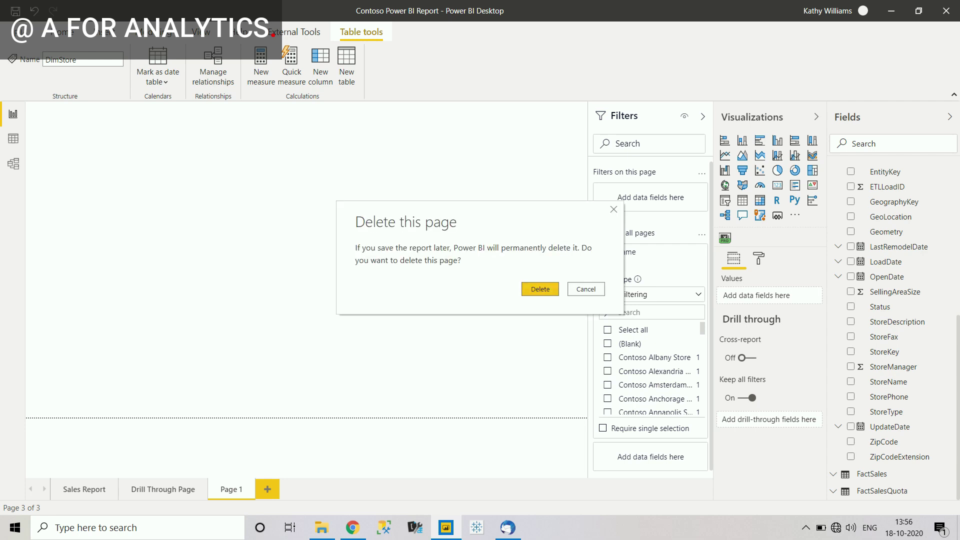
{"action": "key", "text": "Escape"}
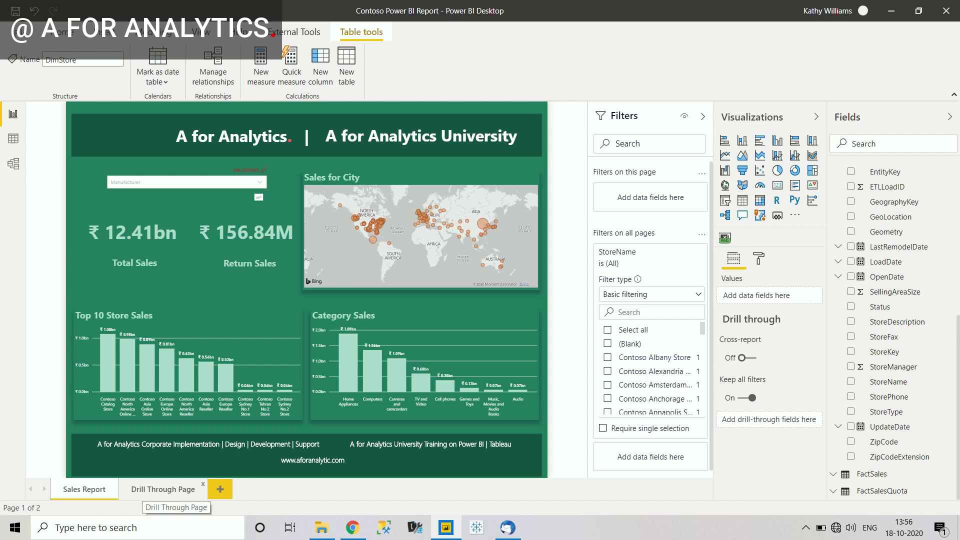
- Filter the whole report to Contoso Albany Store and view the drill-through table
{"action": "left_click", "coordinate": [163, 489]}
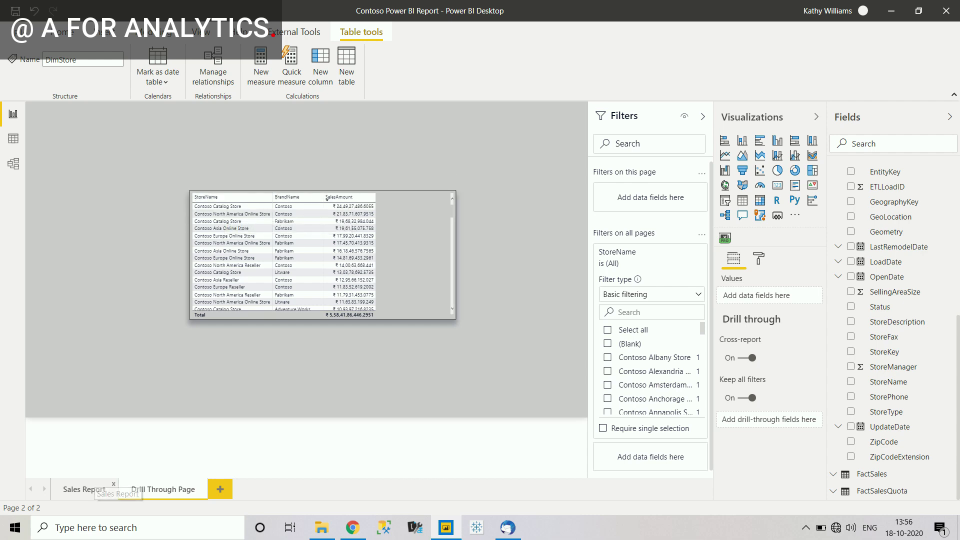
{"action": "left_click", "coordinate": [102, 489]}
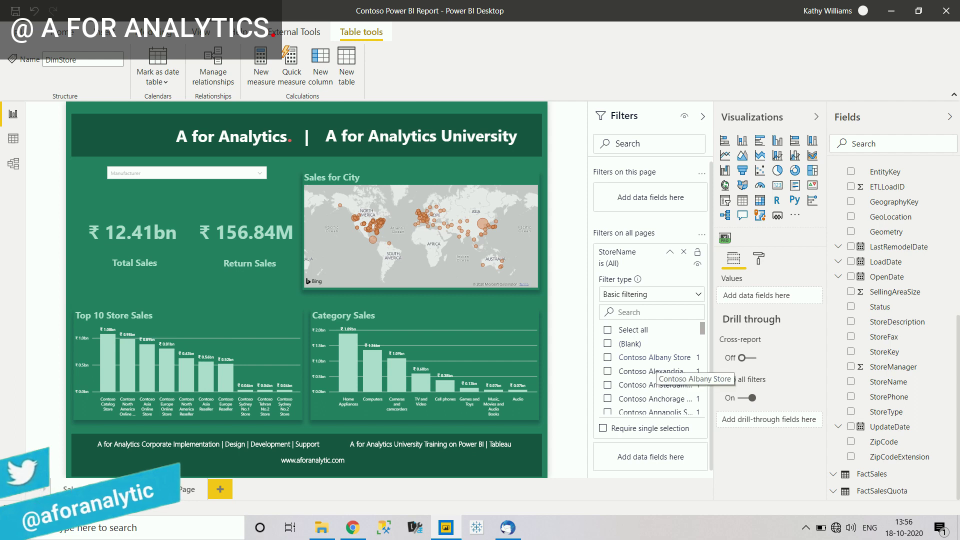
{"action": "left_click", "coordinate": [655, 358]}
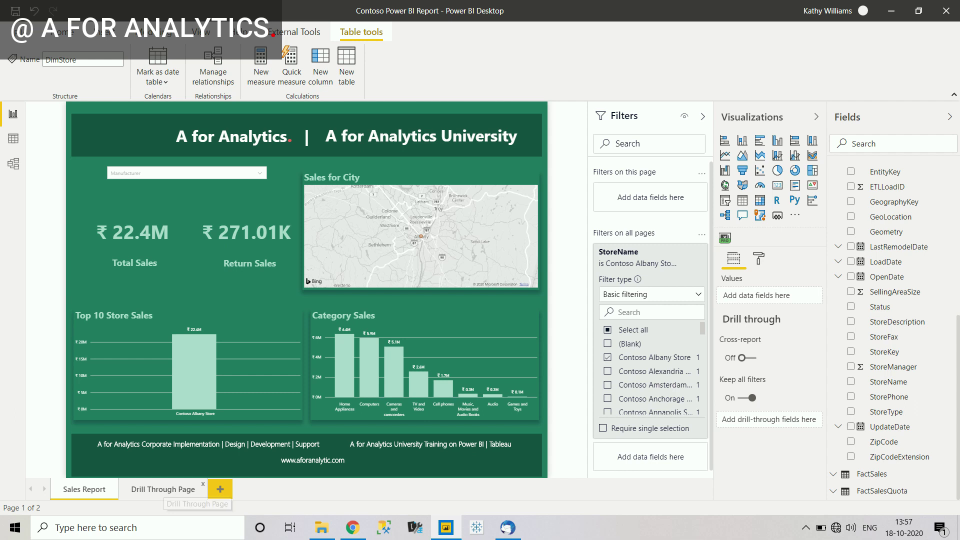
{"action": "left_click", "coordinate": [163, 488]}
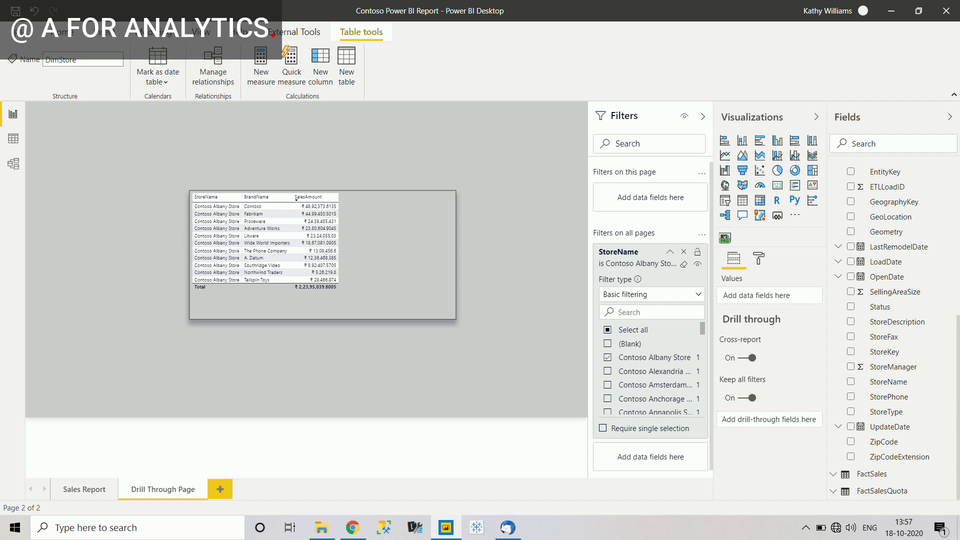
- Clear and remove the all-pages StoreName filter, returning to the Sales Report page
{"action": "left_click", "coordinate": [684, 263]}
{"action": "left_click", "coordinate": [683, 252]}
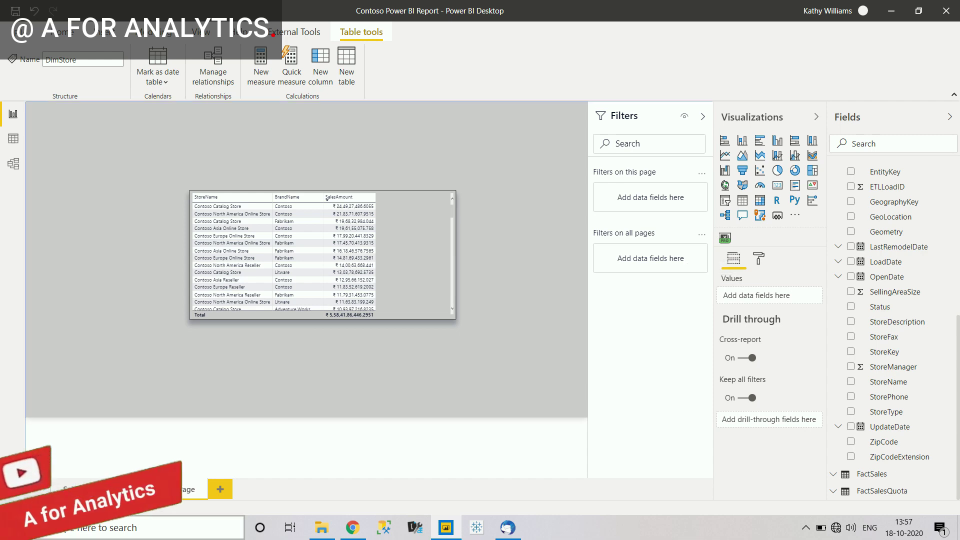
{"action": "left_click", "coordinate": [84, 489]}
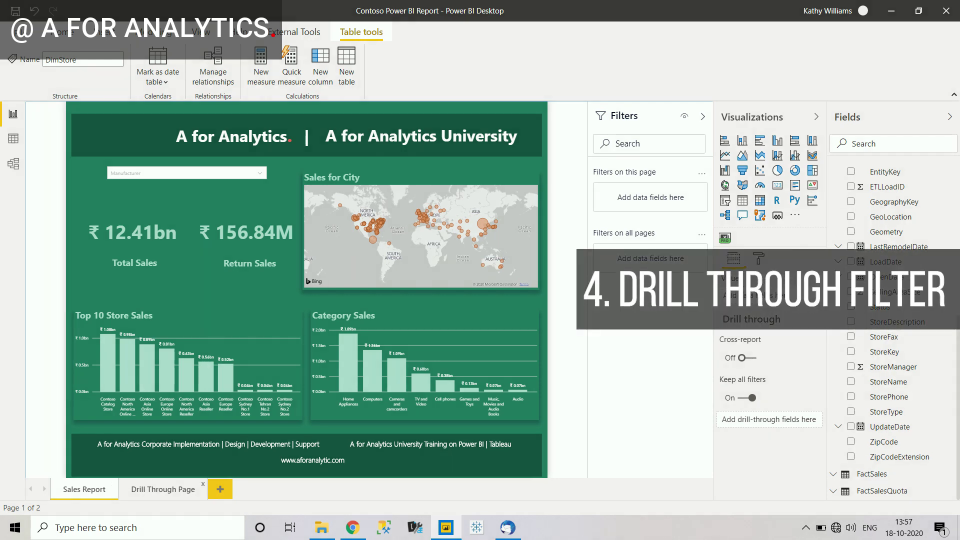
{"action": "left_click", "coordinate": [163, 489]}
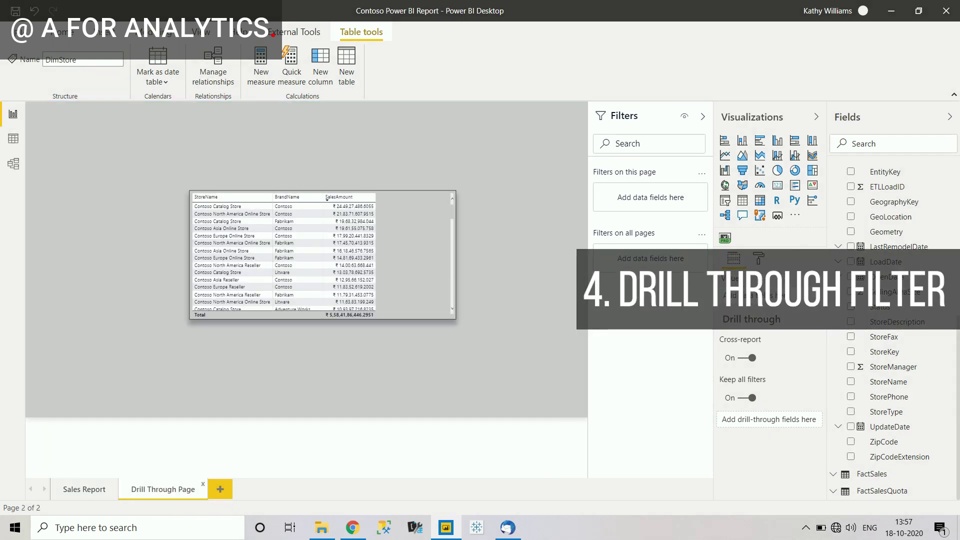
{"action": "left_click", "coordinate": [84, 489]}
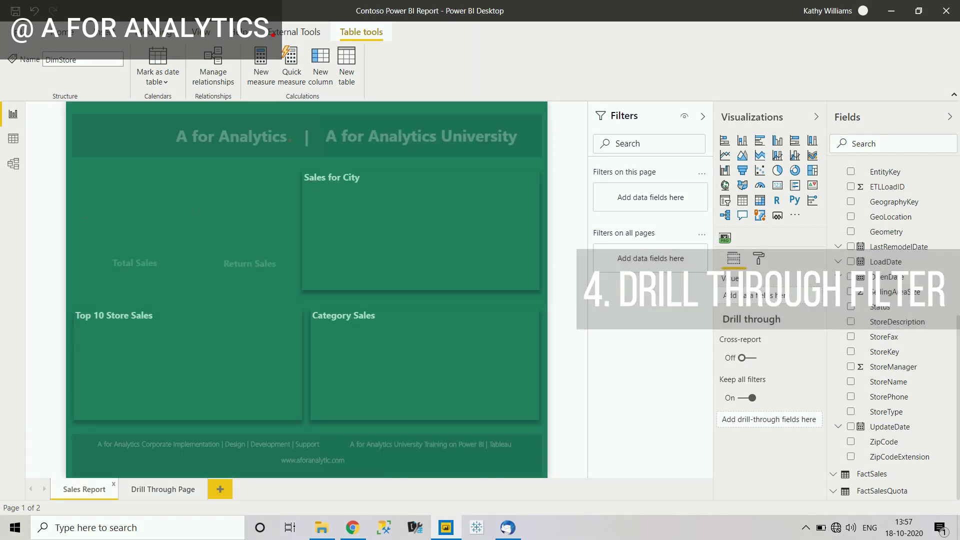
{"action": "left_click", "coordinate": [163, 489]}
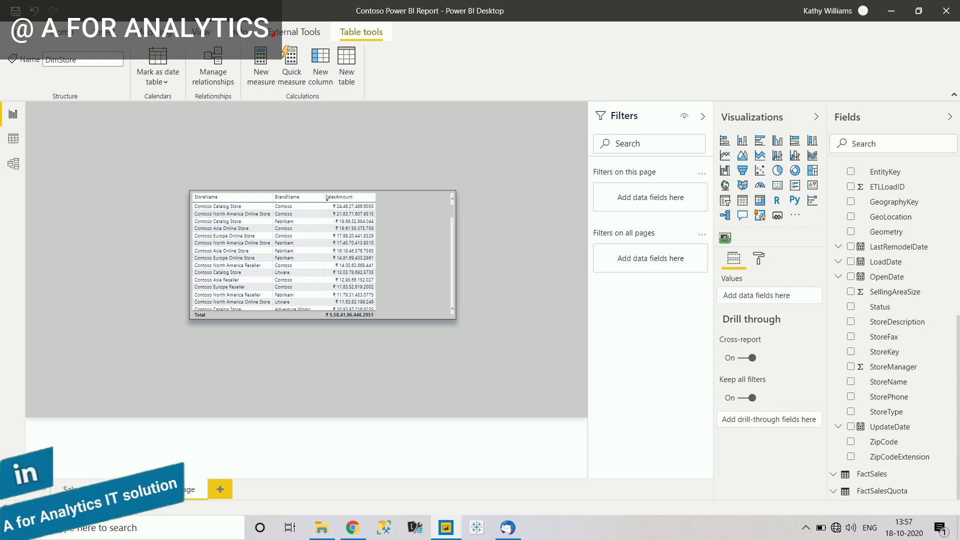
{"action": "left_click", "coordinate": [84, 489]}
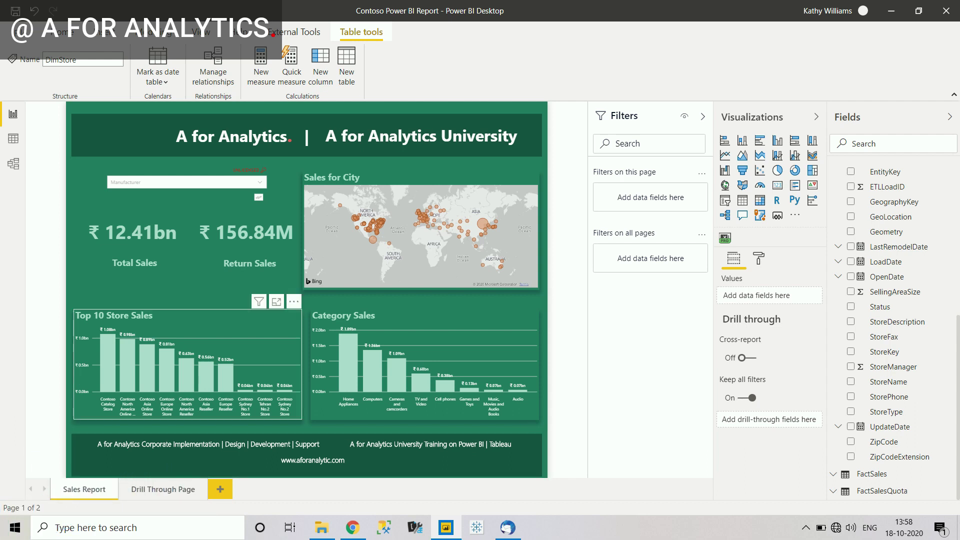
- Confirm Top 10 Store Sales bars lack drill-through, then make StoreName Drill Through Page's drill-through field
{"action": "left_click", "coordinate": [188, 360]}
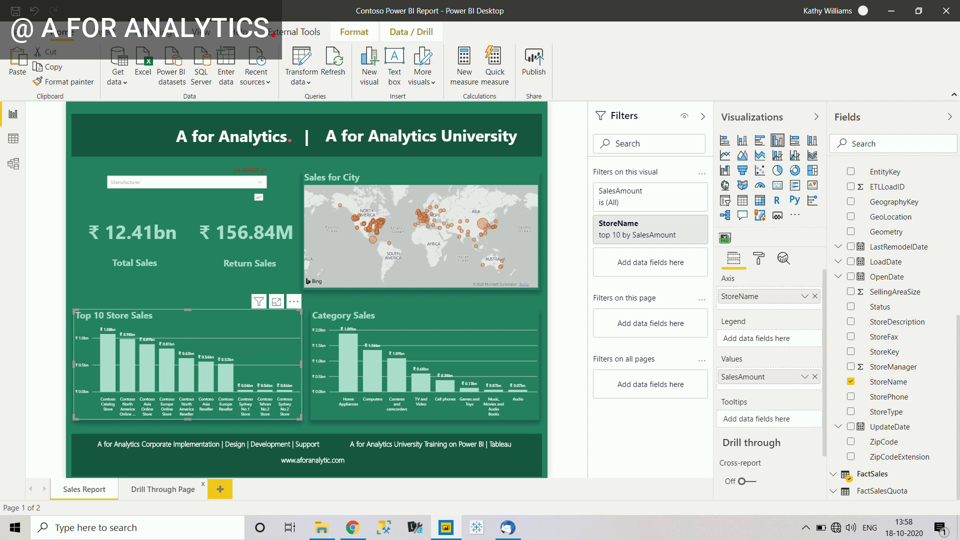
{"action": "left_click", "coordinate": [163, 489]}
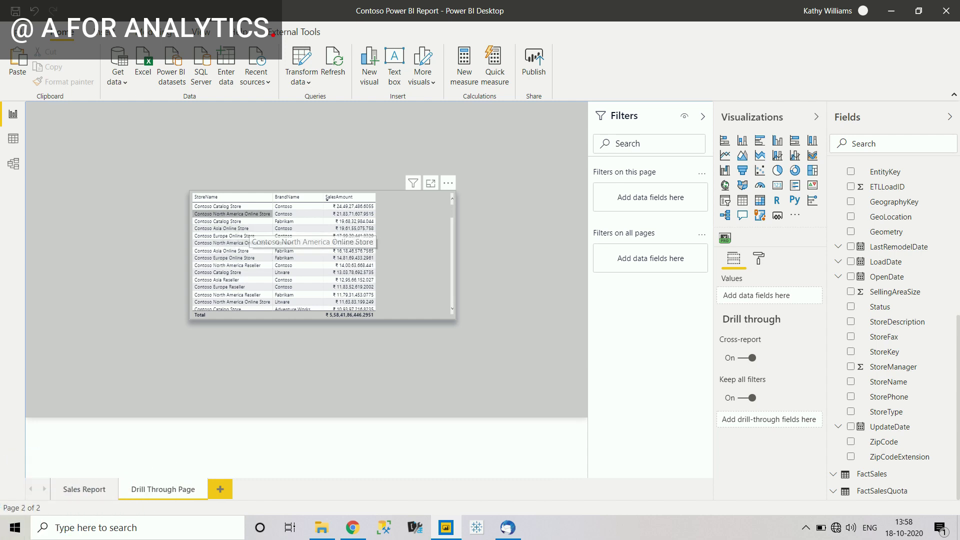
{"action": "left_click", "coordinate": [84, 489]}
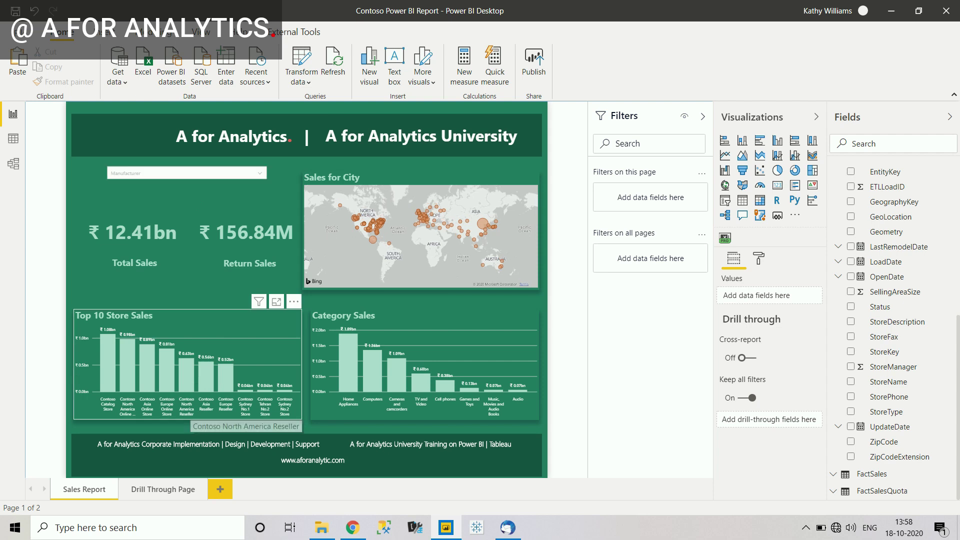
{"action": "left_click", "coordinate": [163, 488]}
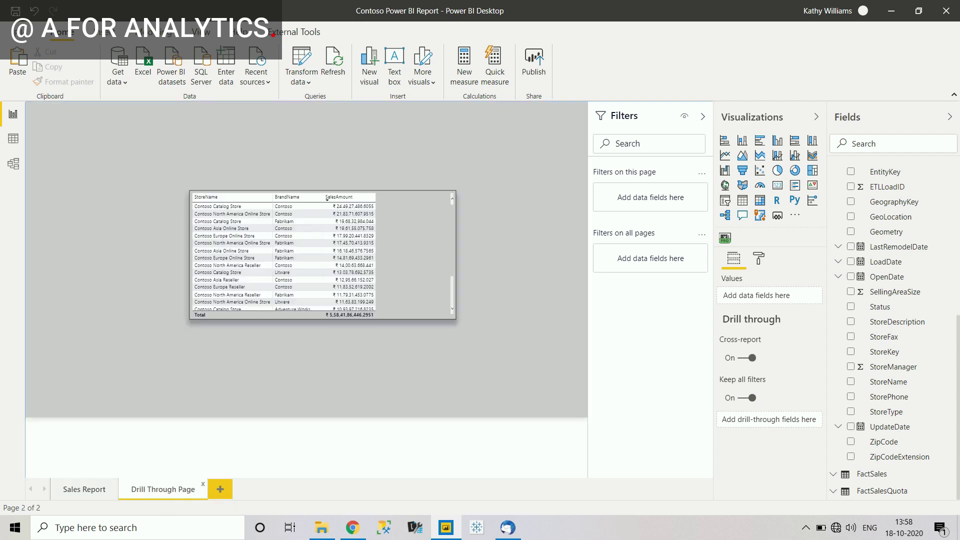
{"action": "left_click", "coordinate": [84, 489]}
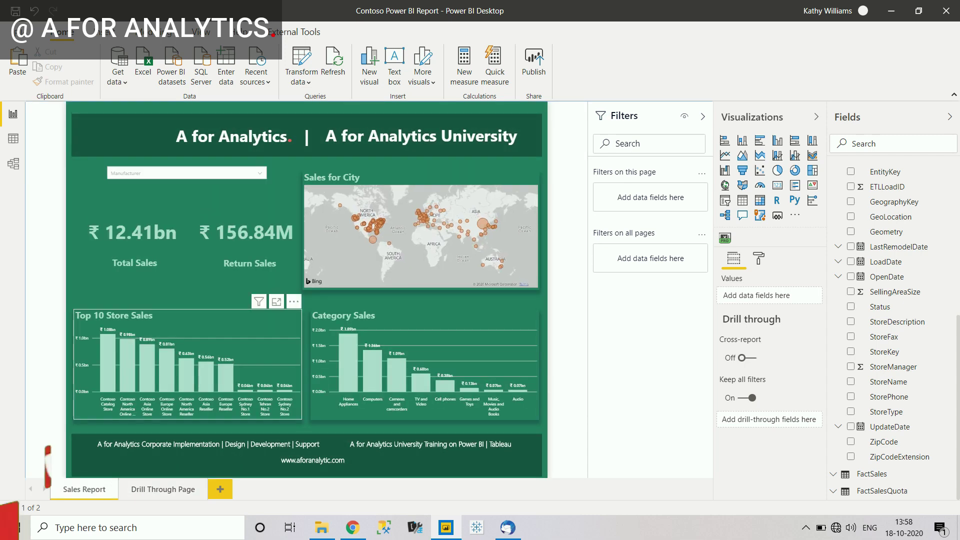
{"action": "right_click", "coordinate": [189, 374]}
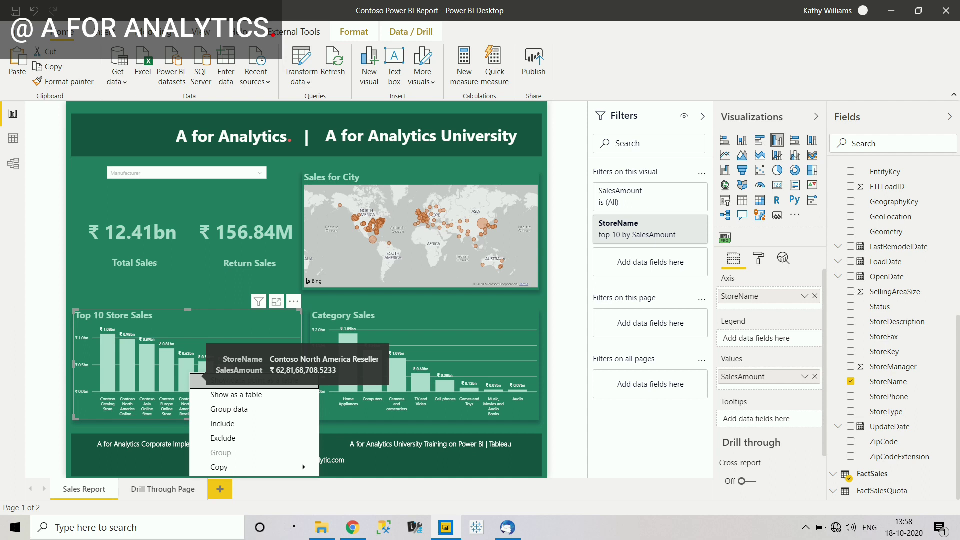
{"action": "left_click", "coordinate": [163, 489]}
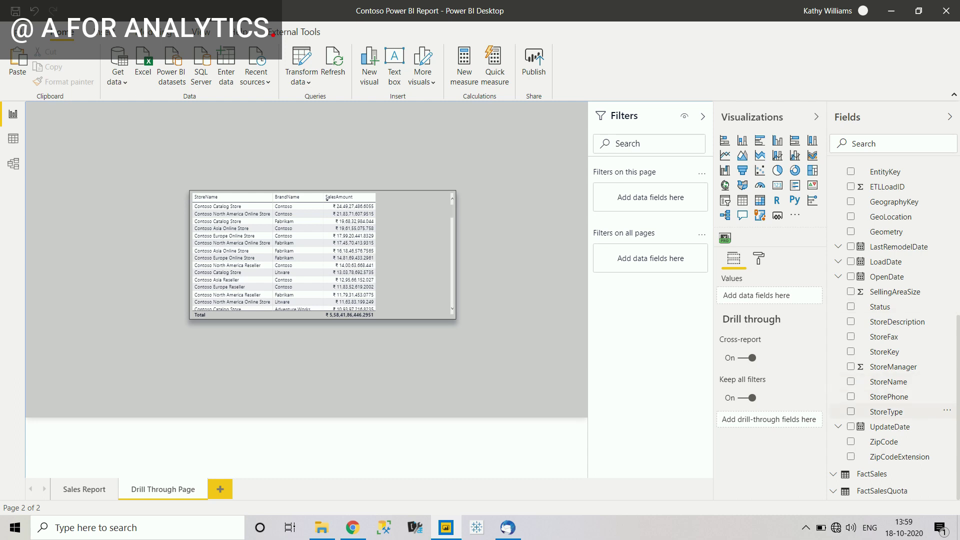
{"action": "left_click_drag", "start_coordinate": [887, 381], "coordinate": [748, 422]}
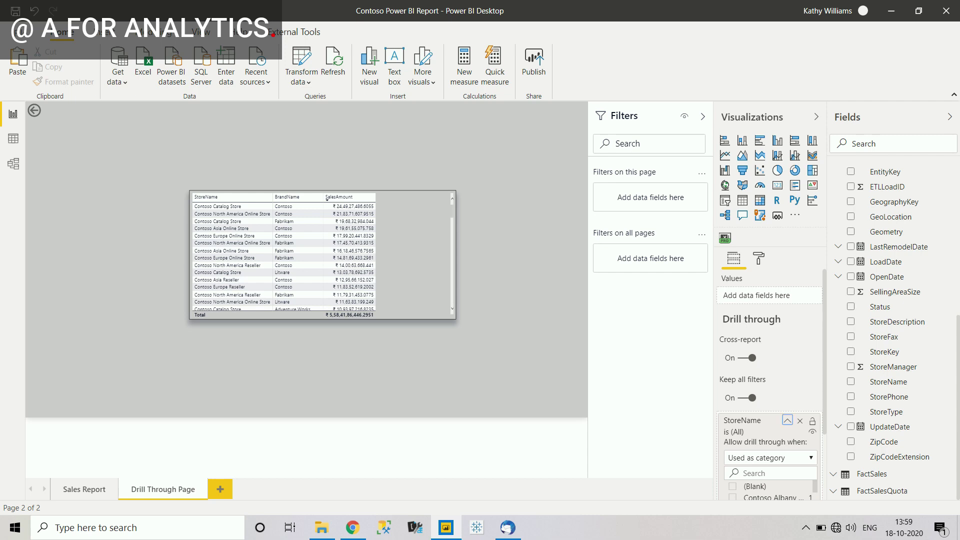
- Remove StoreName from the drill-through fields and delete the page's back button
{"action": "left_click", "coordinate": [787, 421]}
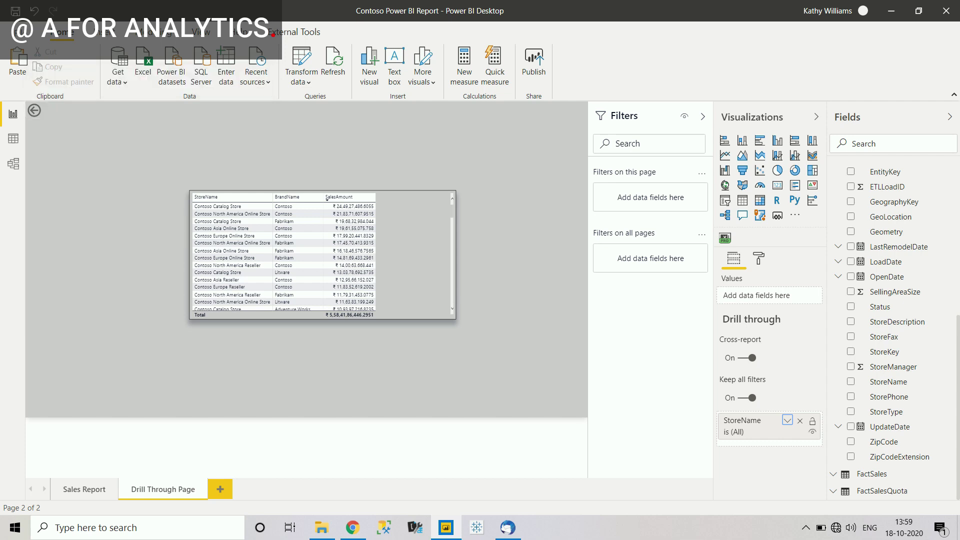
{"action": "left_click", "coordinate": [799, 420]}
{"action": "left_click", "coordinate": [34, 110]}
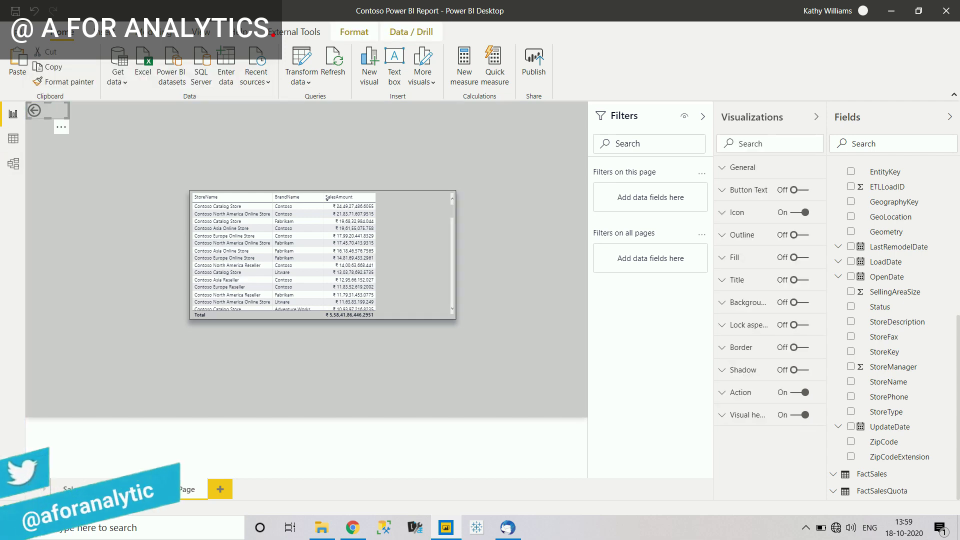
{"action": "left_click", "coordinate": [61, 127]}
{"action": "key", "text": "Escape"}
{"action": "key", "text": "Delete"}
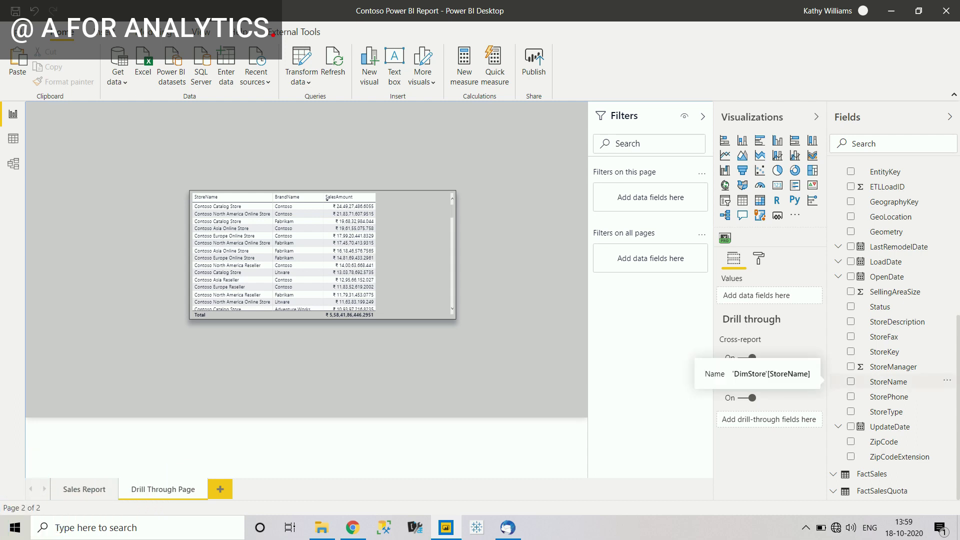
- Re-add StoreName as the drill-through field, then return to the Sales Report page
{"action": "left_click_drag", "start_coordinate": [889, 382], "coordinate": [740, 419]}
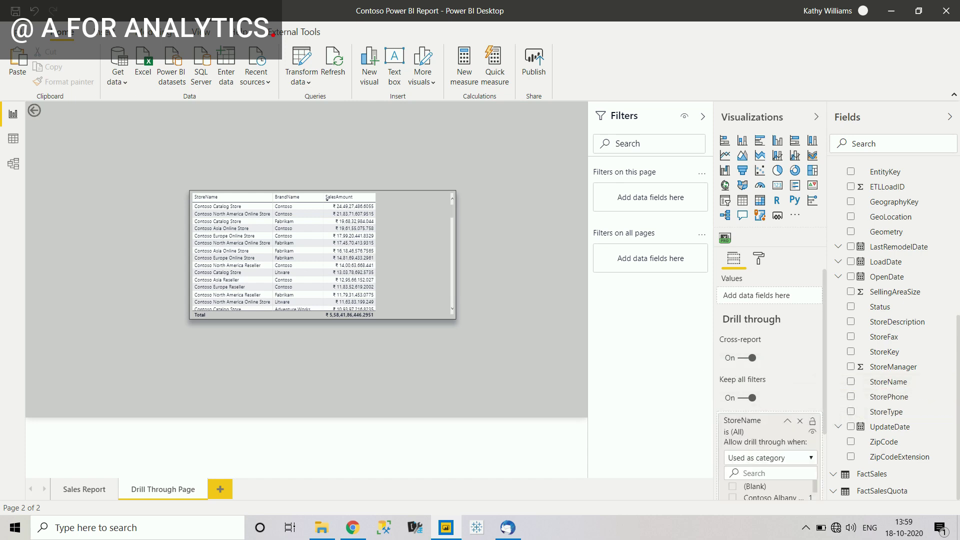
{"action": "left_click", "coordinate": [786, 420]}
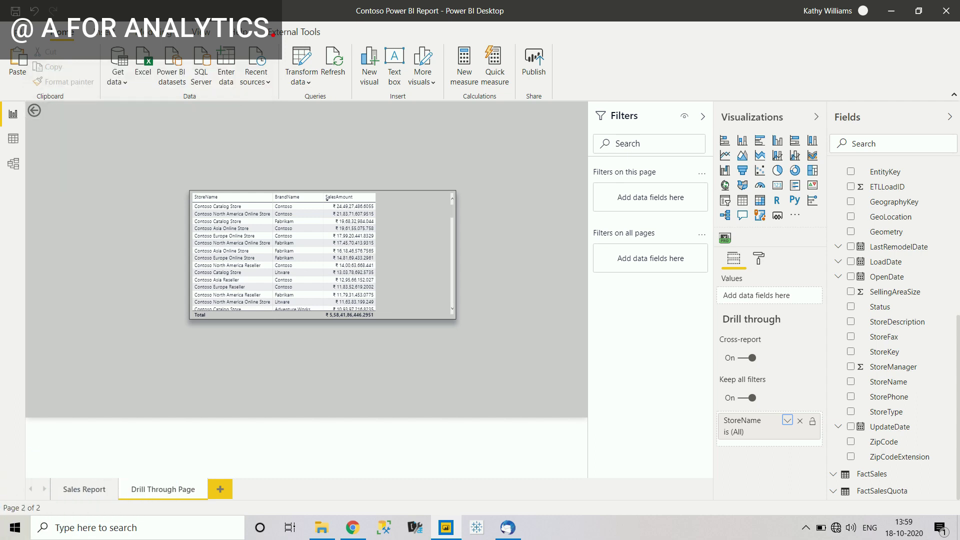
{"action": "left_click", "coordinate": [84, 489]}
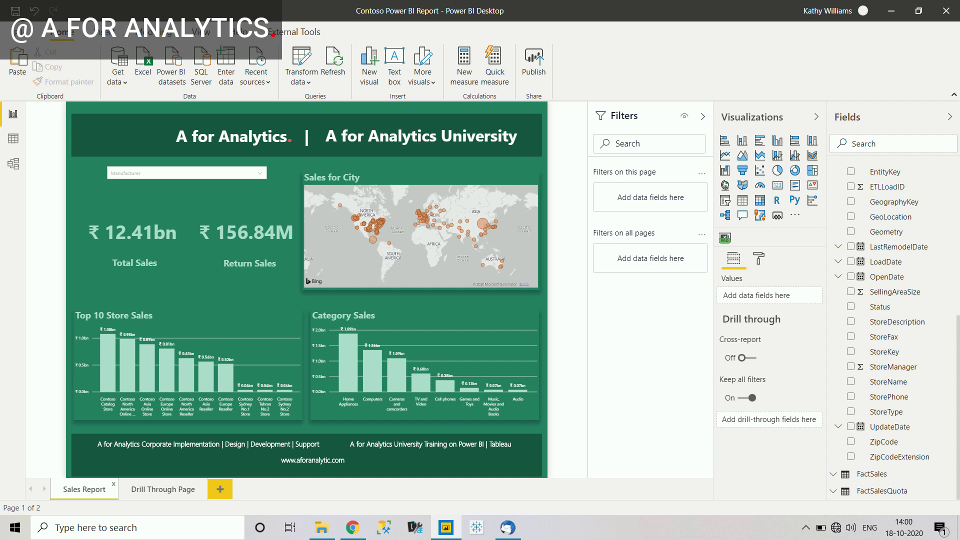
{"action": "mouse_move", "coordinate": [206, 371]}
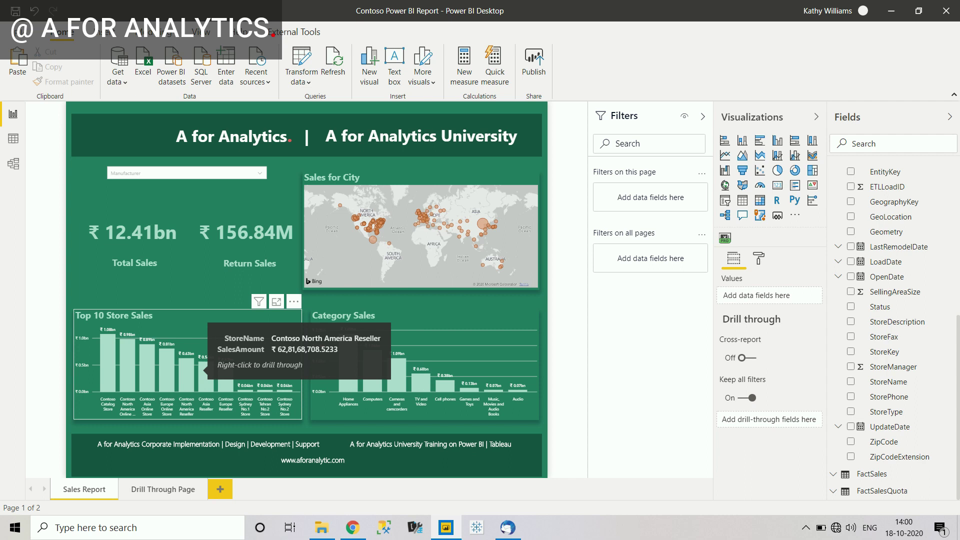
{"action": "right_click", "coordinate": [191, 371]}
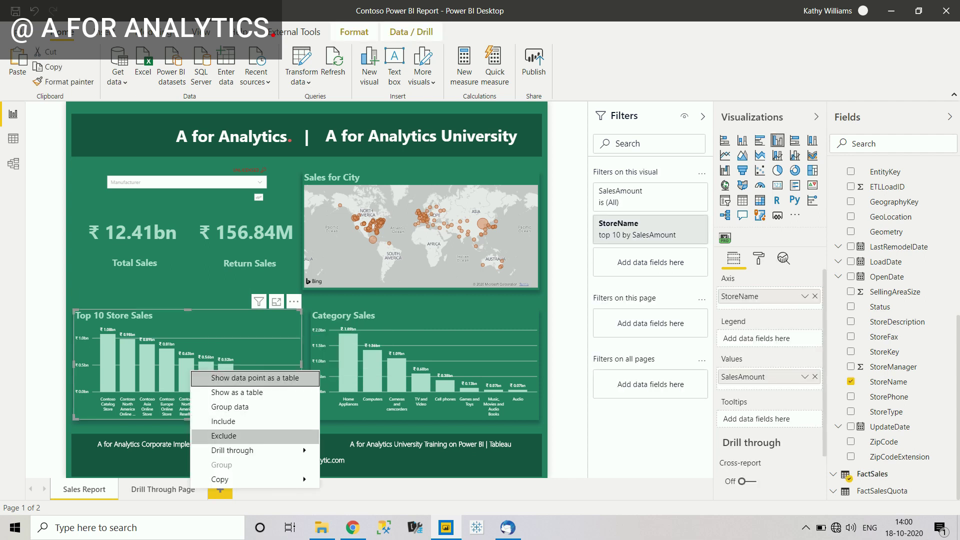
{"action": "mouse_move", "coordinate": [274, 450]}
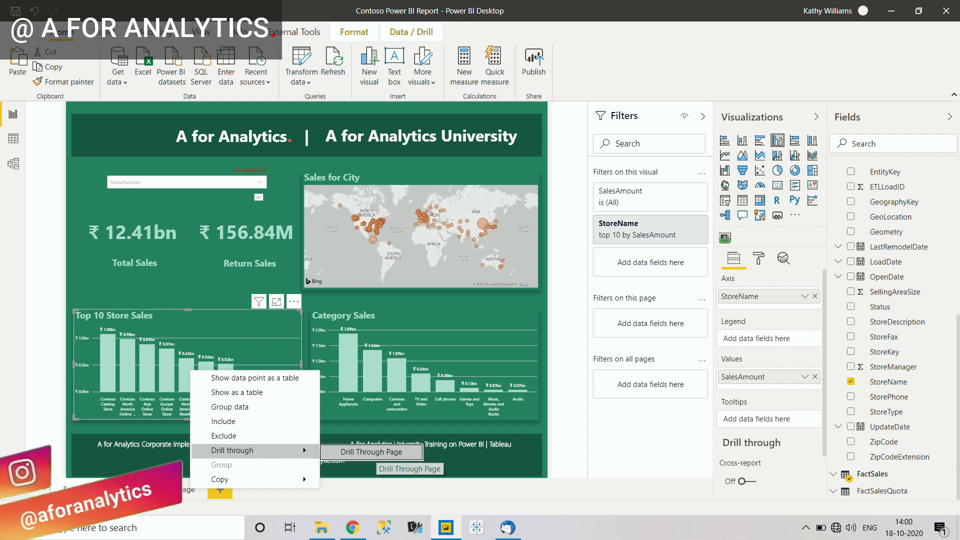
{"action": "left_click", "coordinate": [380, 452]}
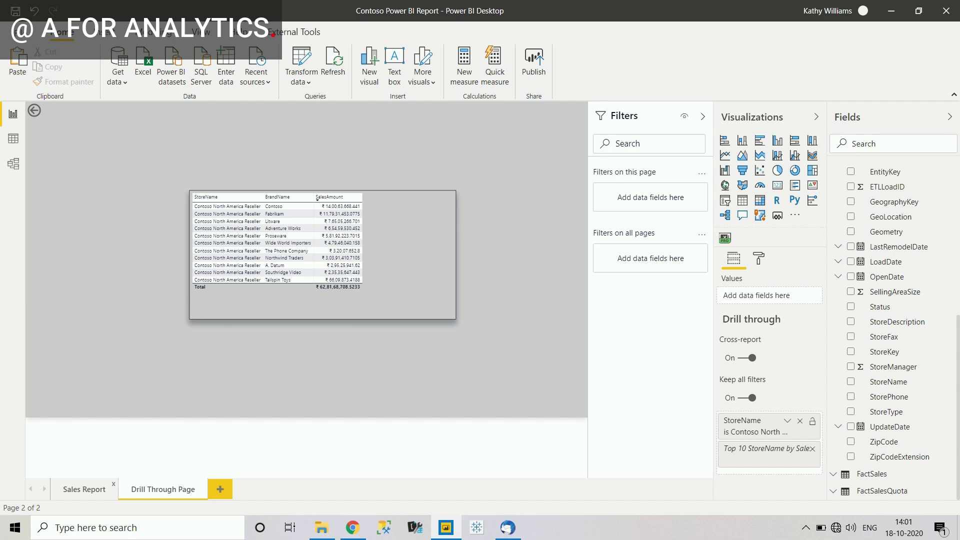
{"action": "left_click", "coordinate": [34, 110], "text": "ctrl"}
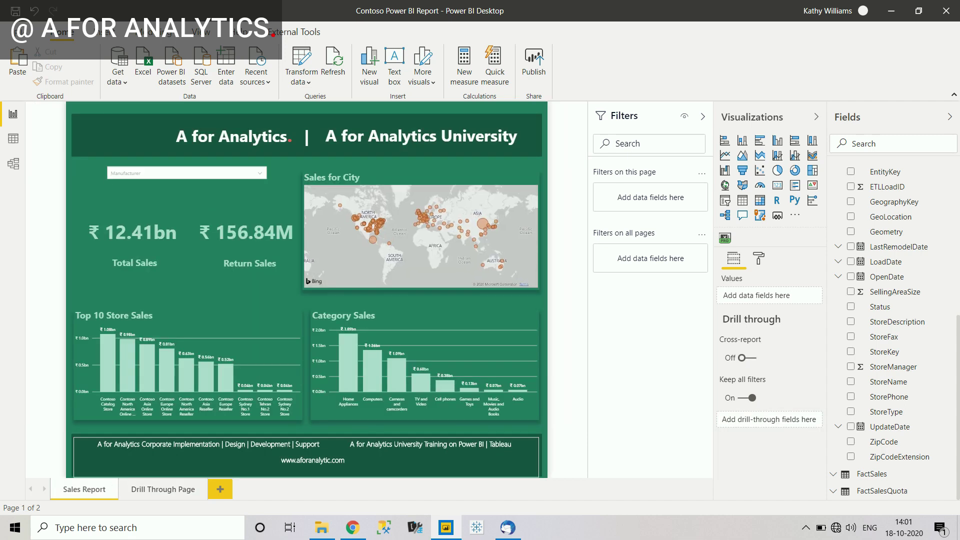
- Drill through from the Contoso Europe Reseller bar in Top 10 Store Sales to Drill Through Page
{"action": "right_click", "coordinate": [224, 376]}
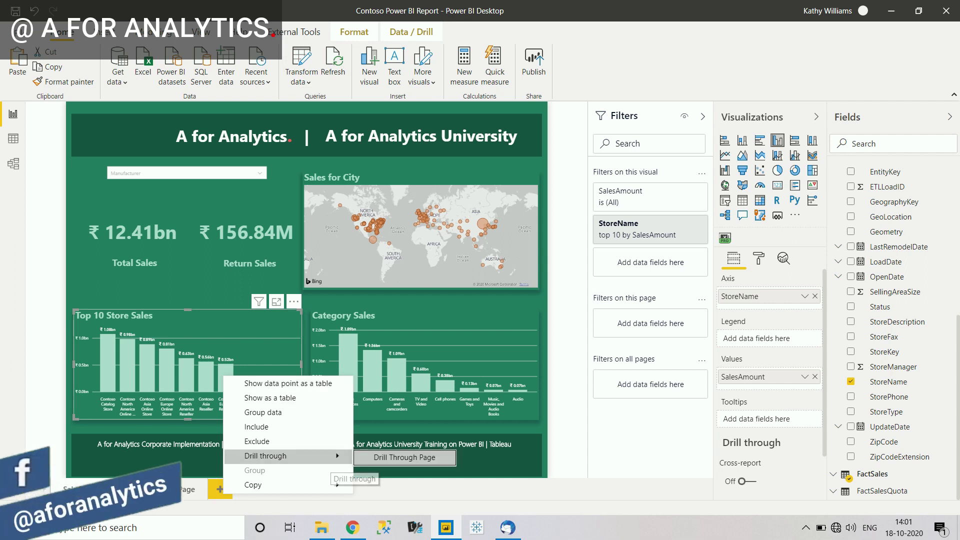
{"action": "left_click", "coordinate": [404, 457]}
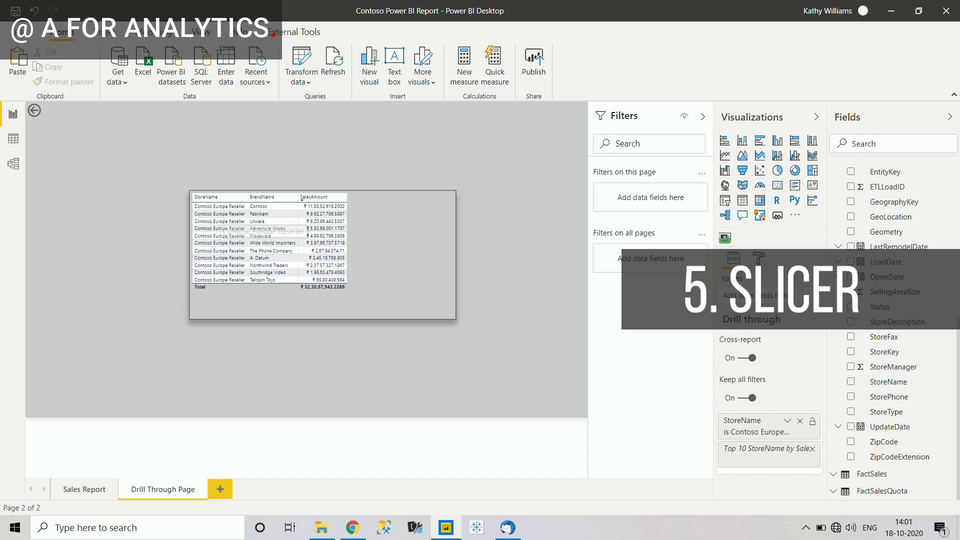
- Add a StoreName slicer to Drill Through Page, move it lower, and clear the drill-through store filter
{"action": "left_click", "coordinate": [84, 489]}
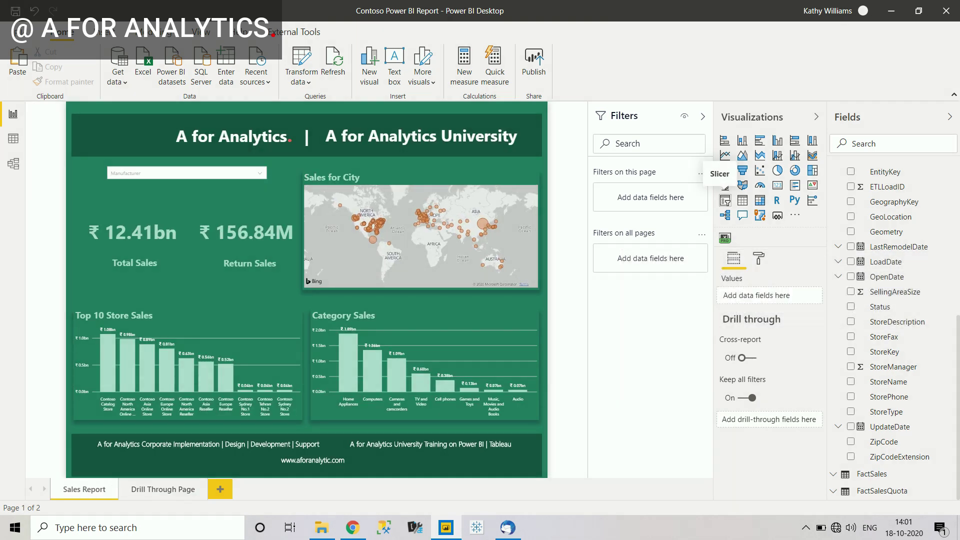
{"action": "left_click", "coordinate": [163, 489]}
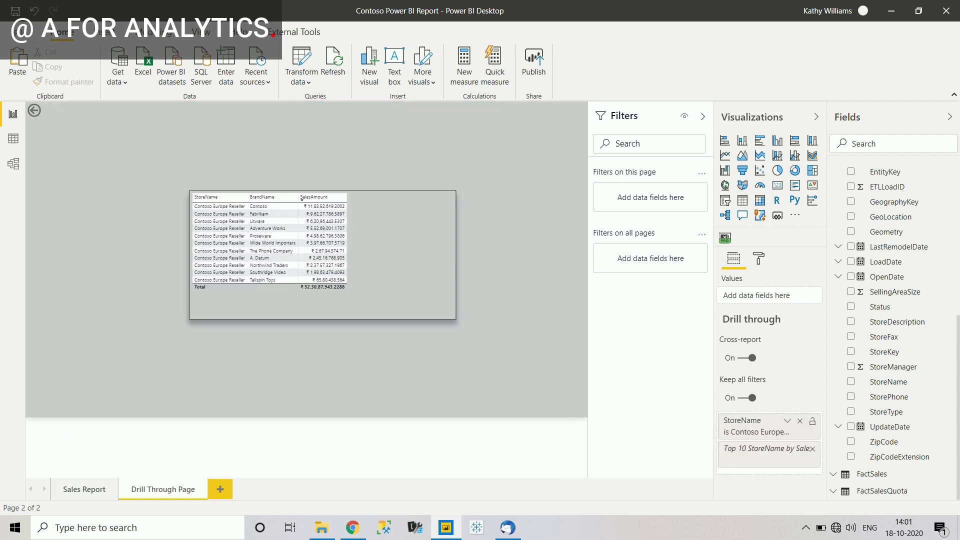
{"action": "left_click", "coordinate": [725, 199]}
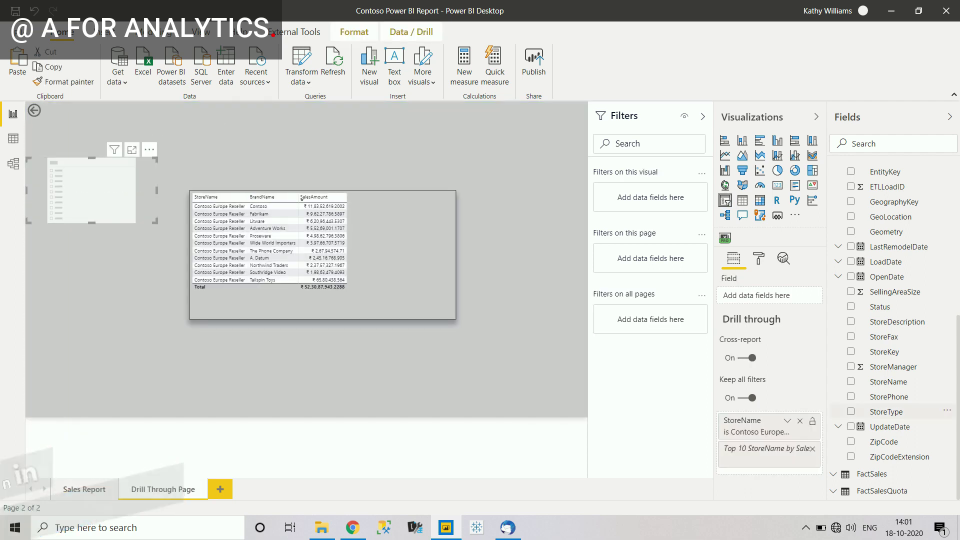
{"action": "left_click", "coordinate": [850, 381]}
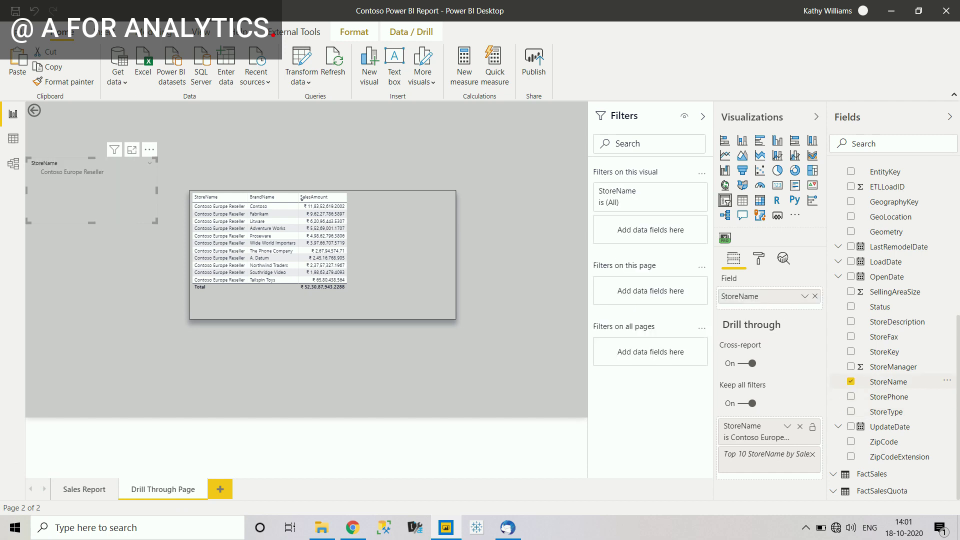
{"action": "left_click_drag", "start_coordinate": [75, 165], "coordinate": [75, 190]}
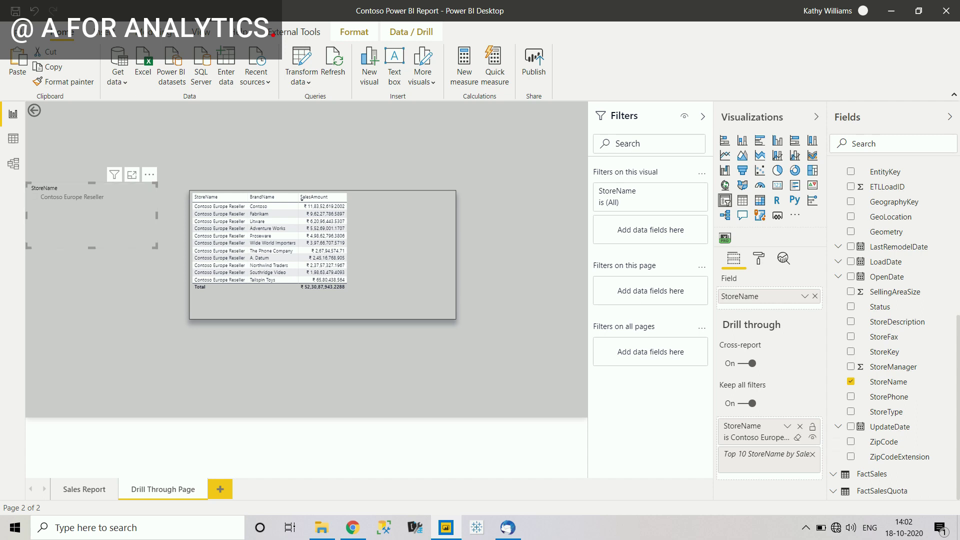
{"action": "left_click", "coordinate": [797, 437]}
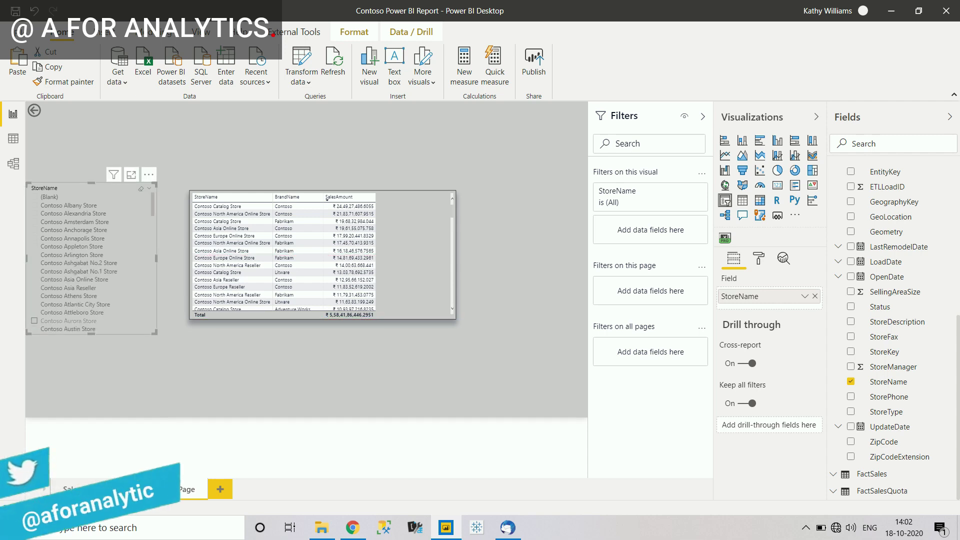
{"action": "key", "text": "Escape"}
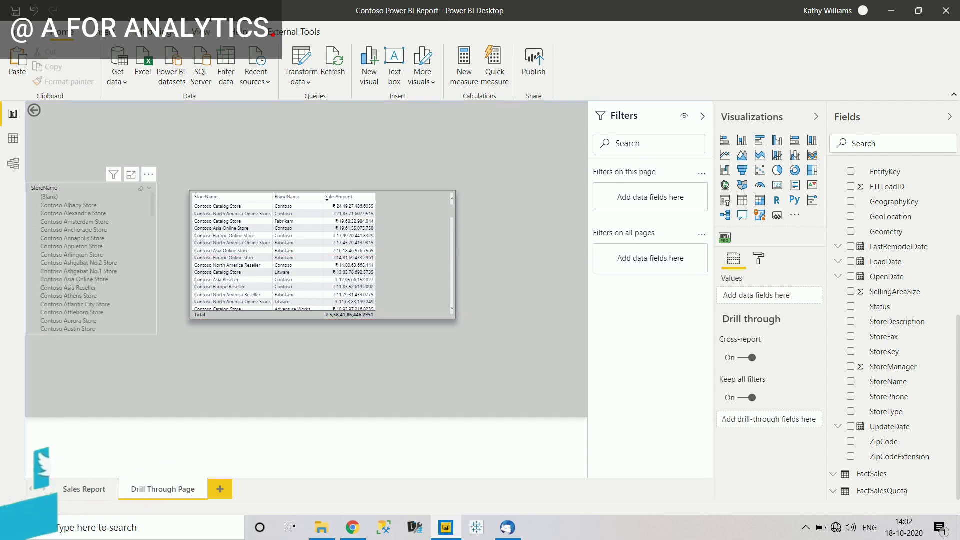
{"action": "left_click", "coordinate": [100, 188]}
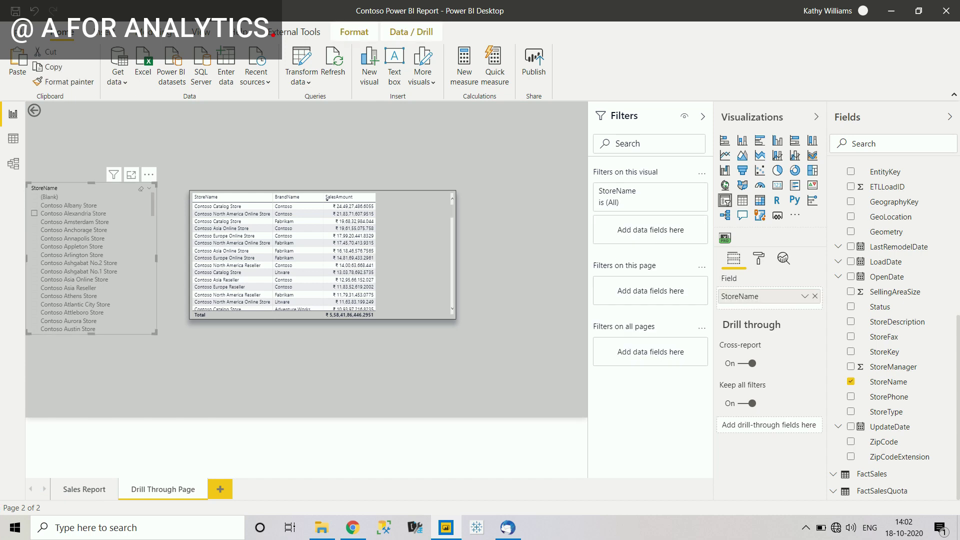
{"action": "left_click", "coordinate": [34, 213]}
{"action": "left_click", "coordinate": [34, 230]}
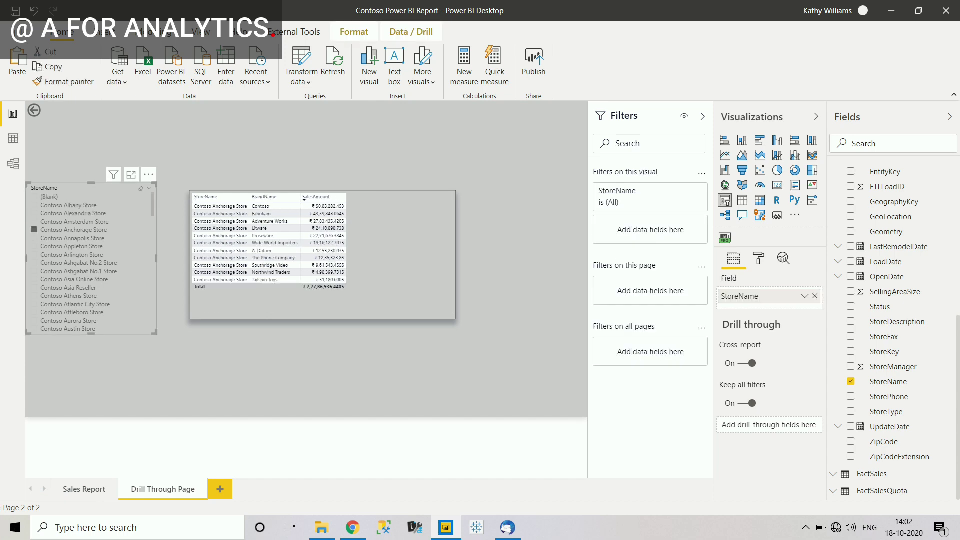
{"action": "left_click", "coordinate": [34, 229]}
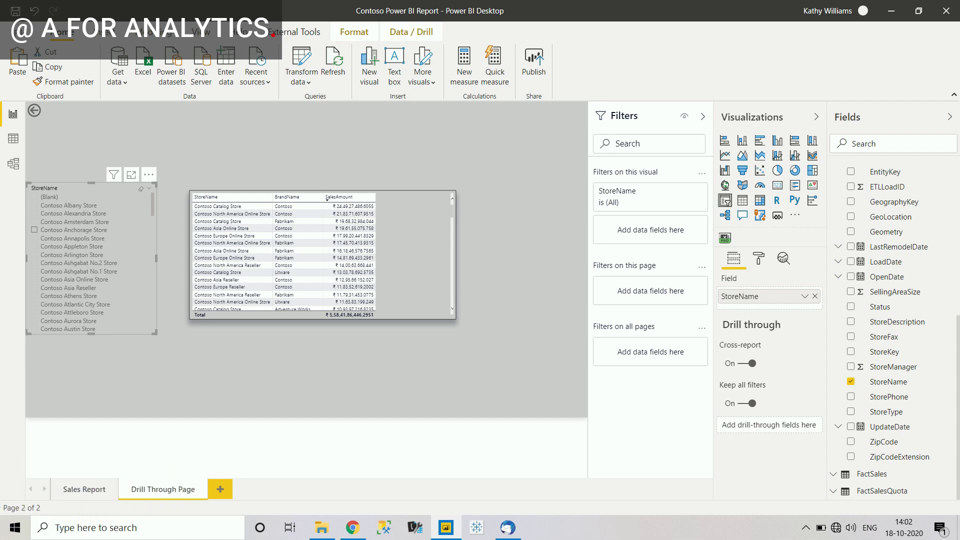
{"action": "left_click", "coordinate": [65, 255]}
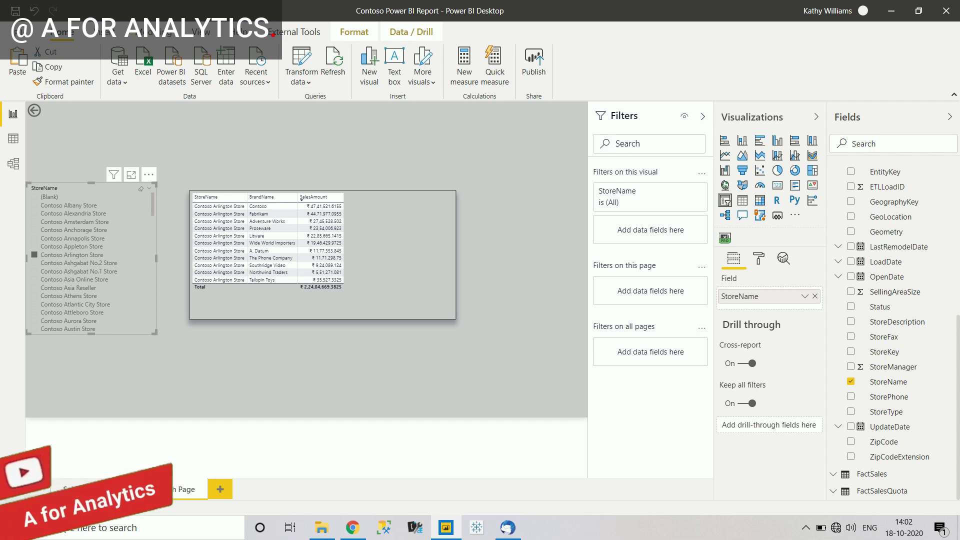
{"action": "left_click", "coordinate": [35, 255]}
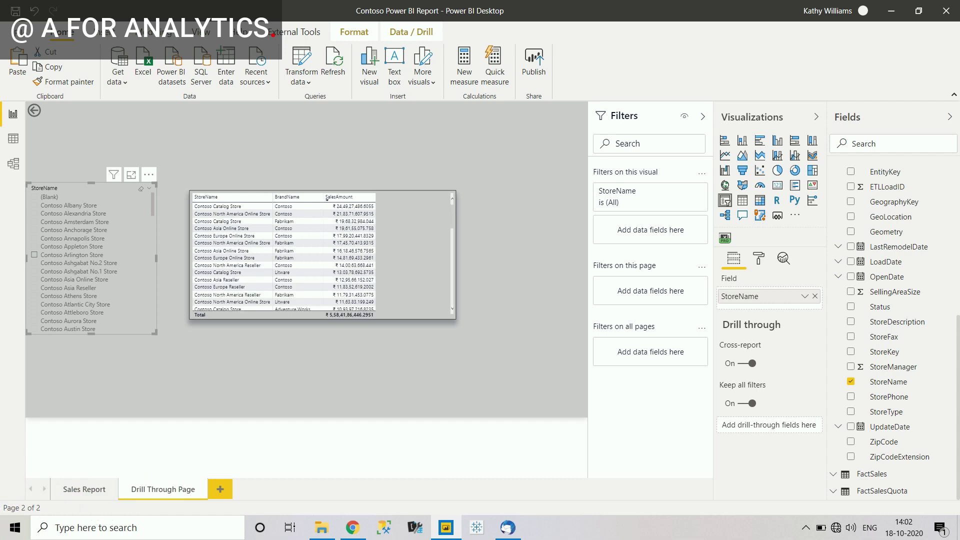